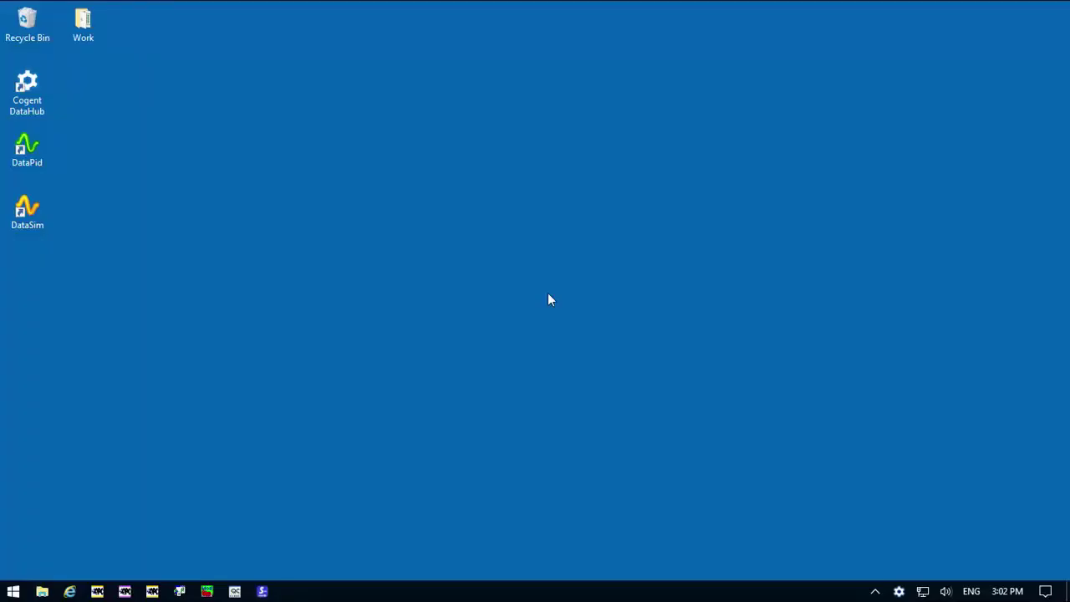
Open the Data Browser over the properties window and list QuickStart TestData Static CC1001 points.
left_click(899, 591)
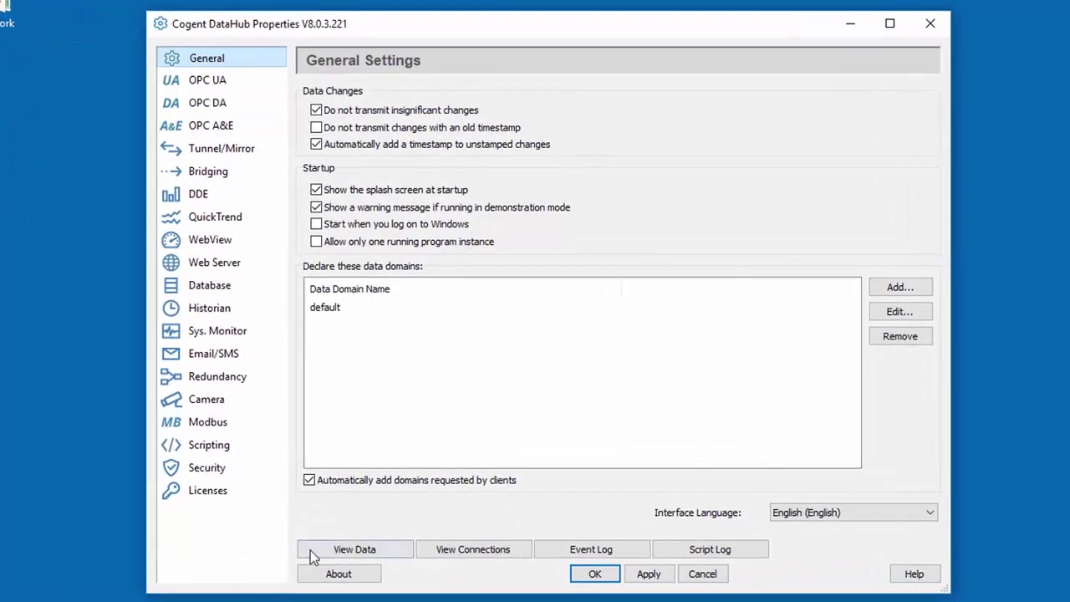
left_click(311, 550)
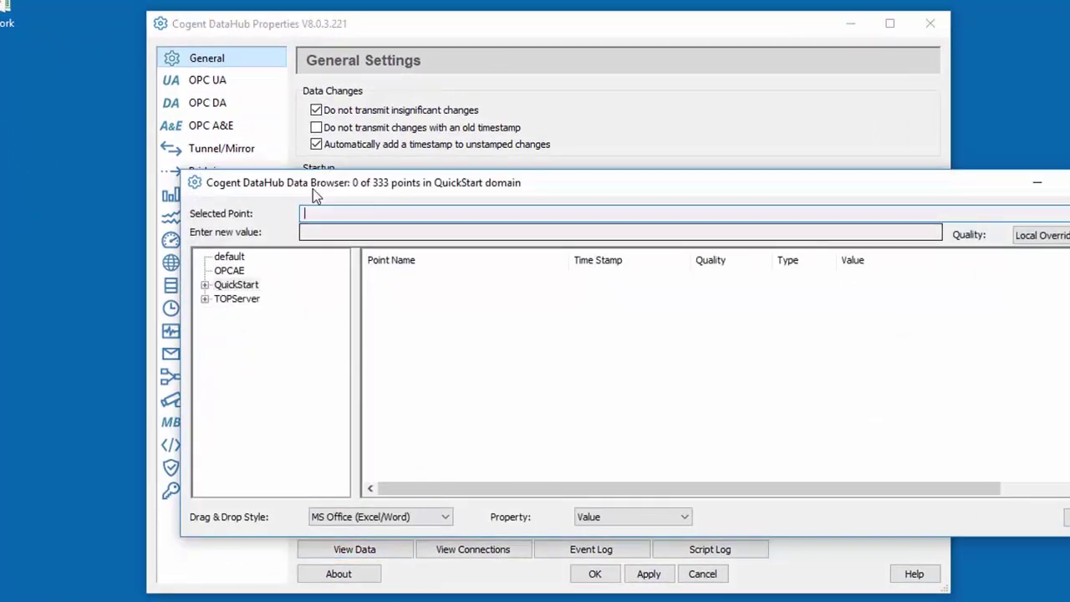
left_click_drag(313, 189, 266, 194)
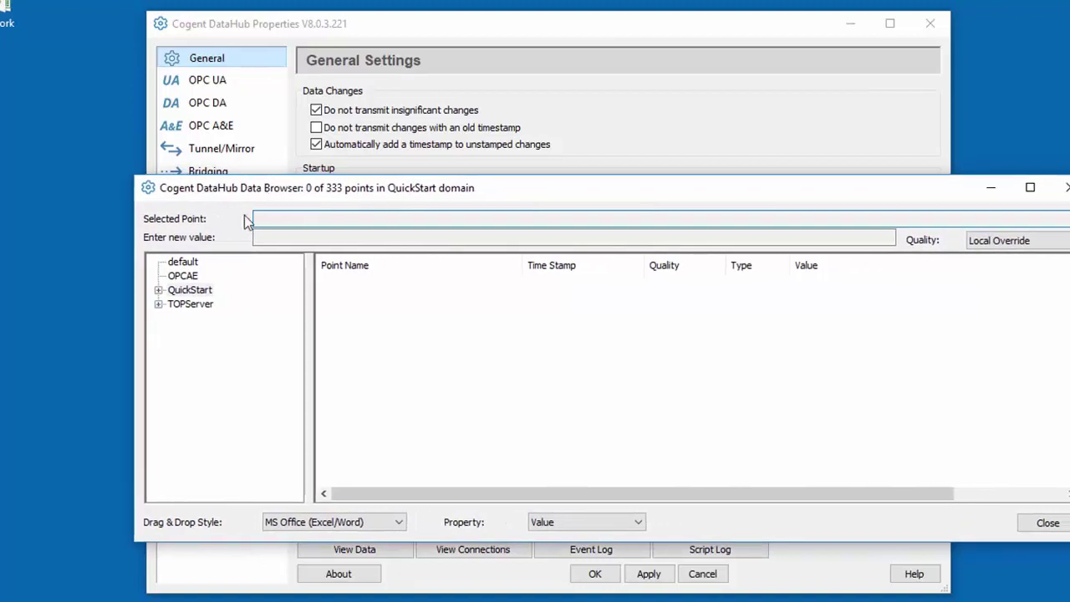
left_click(159, 291)
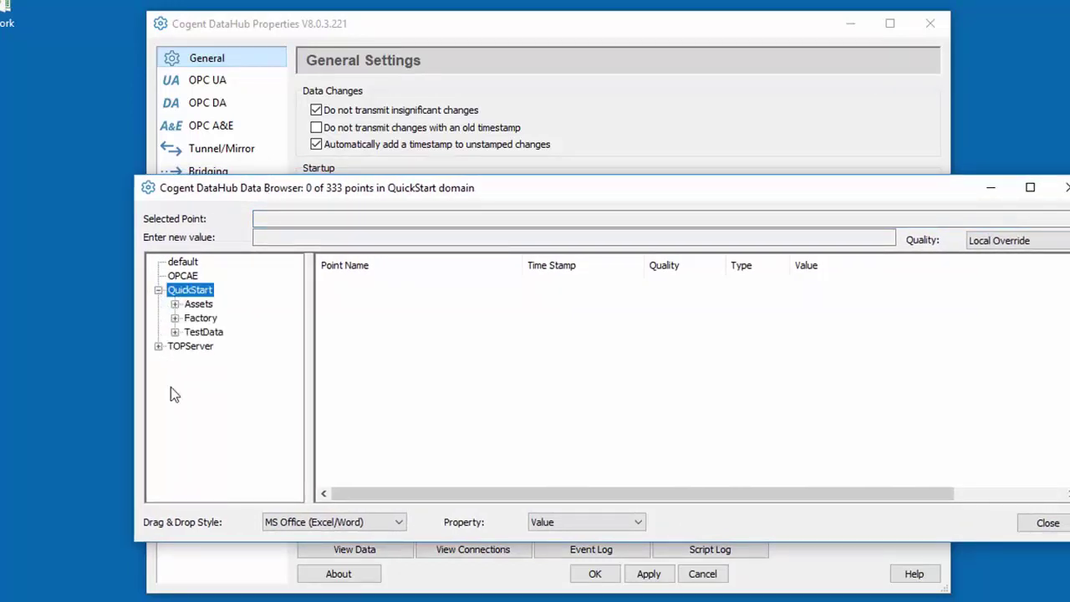
left_click(175, 333)
left_click(192, 347)
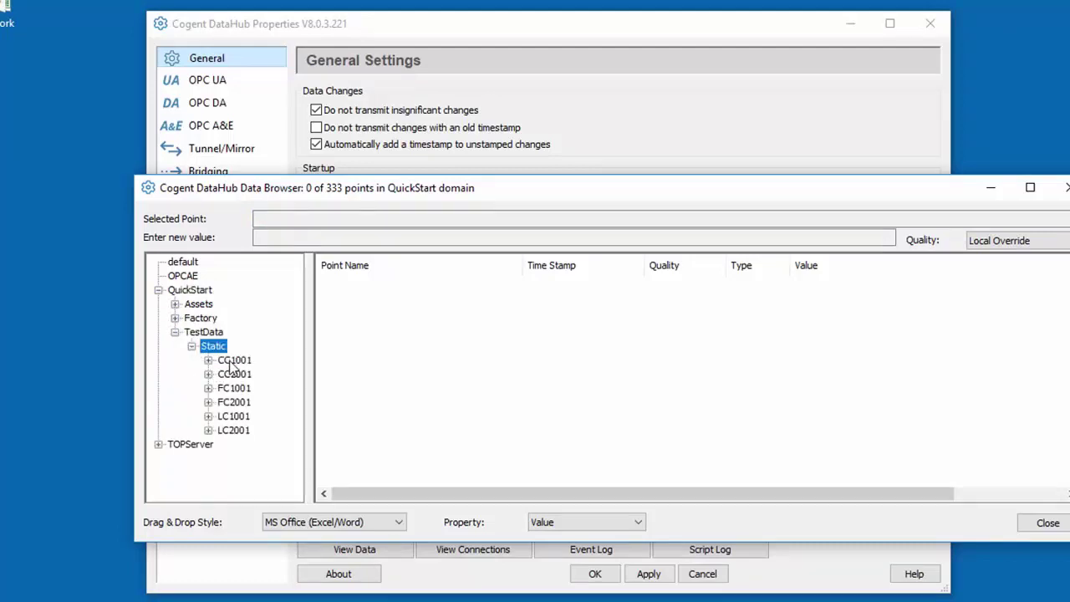
left_click(235, 360)
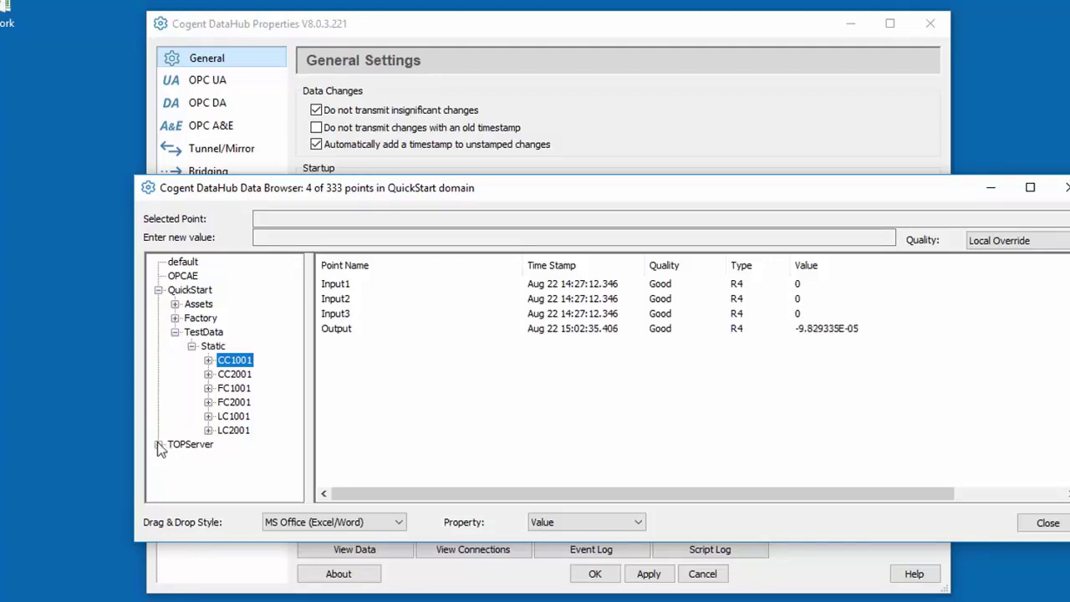
Browse the TOPServer Test.5000 ramp points, then return to the CC1001 points.
left_click(158, 444)
left_click(174, 459)
left_click(210, 473)
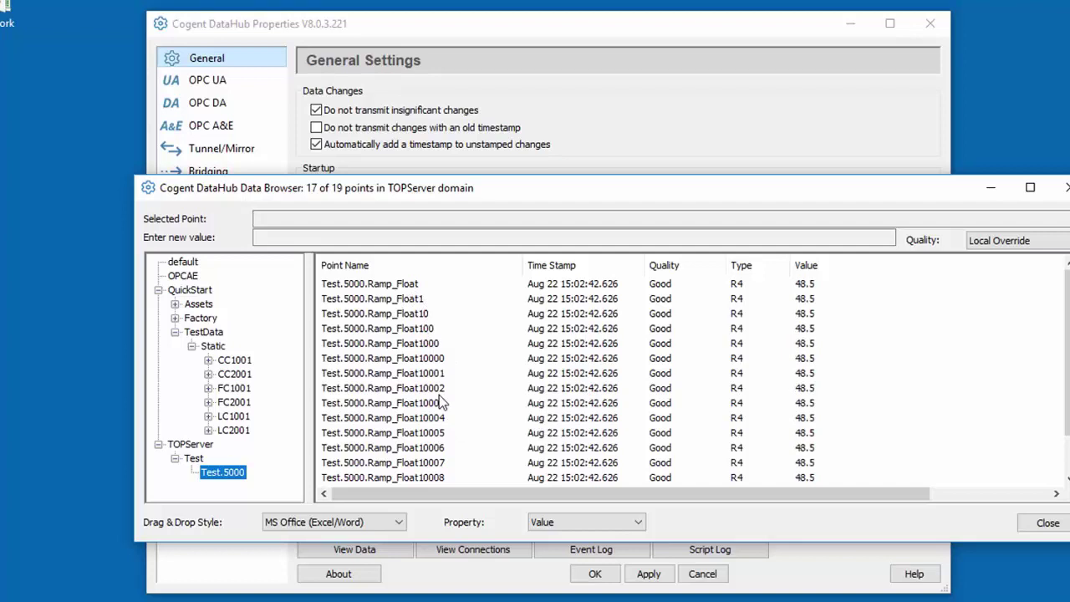
left_click(242, 362)
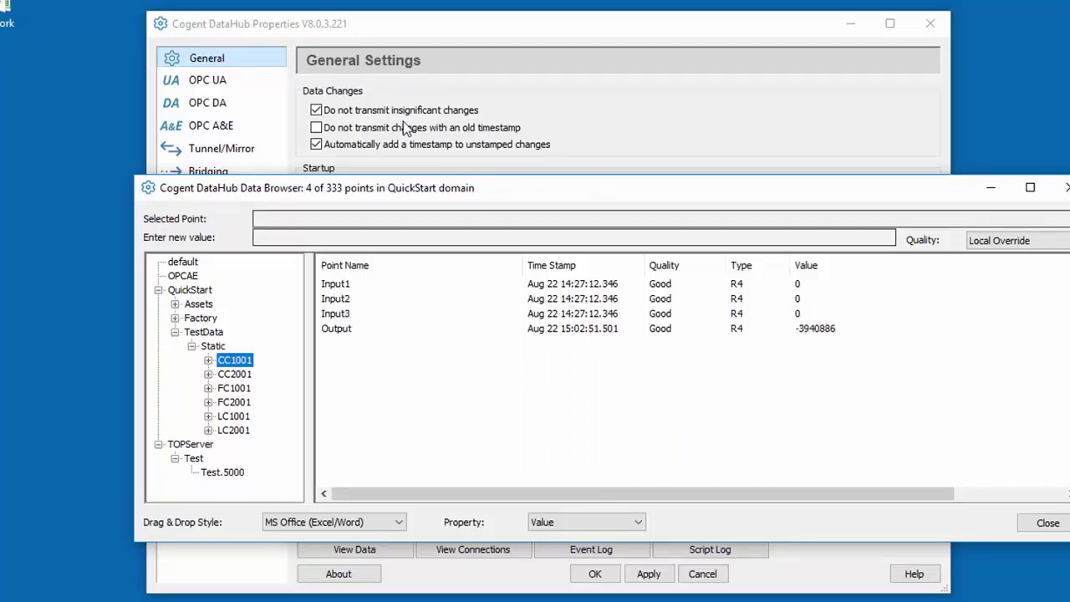
Open Configure Bridges from the Bridging section of the Properties window.
left_click(209, 172)
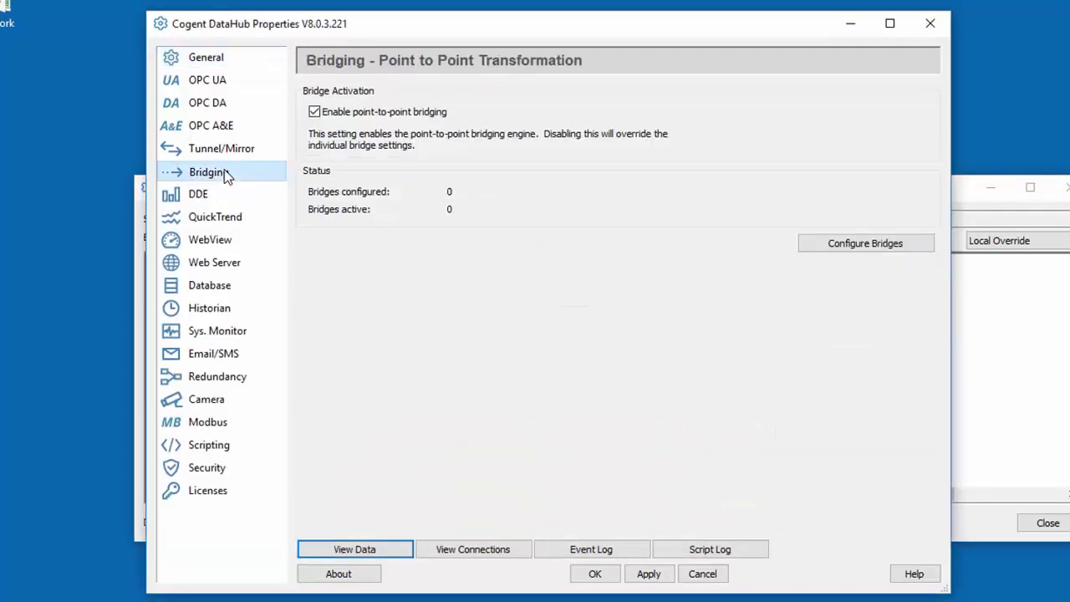
left_click(825, 245)
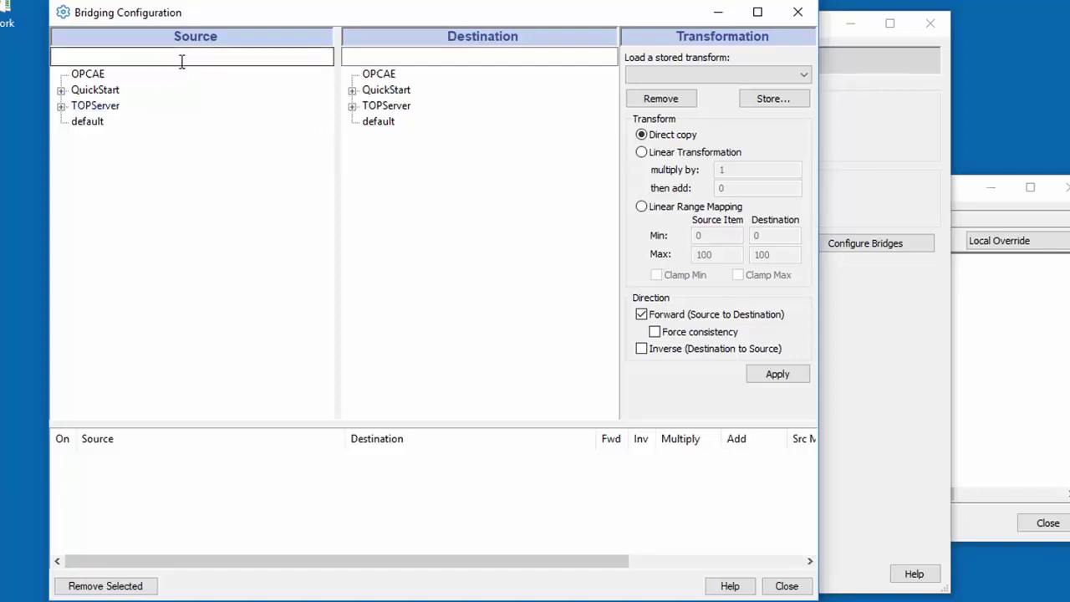
Pick TOPServer Test.5000.Ramp_Float1 as the bridge source.
left_click(62, 107)
left_click(78, 122)
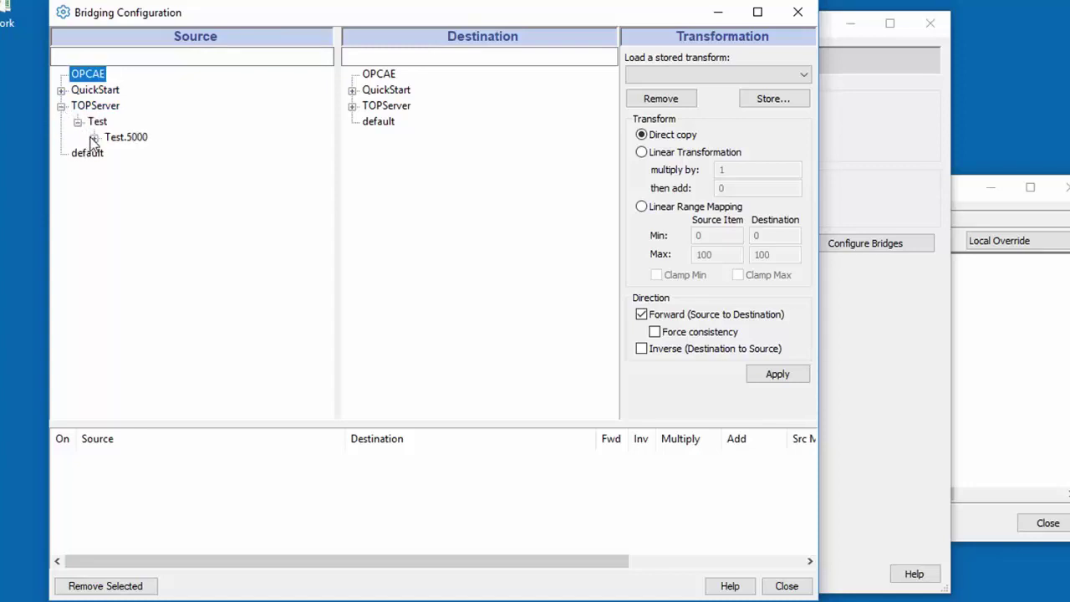
left_click(95, 138)
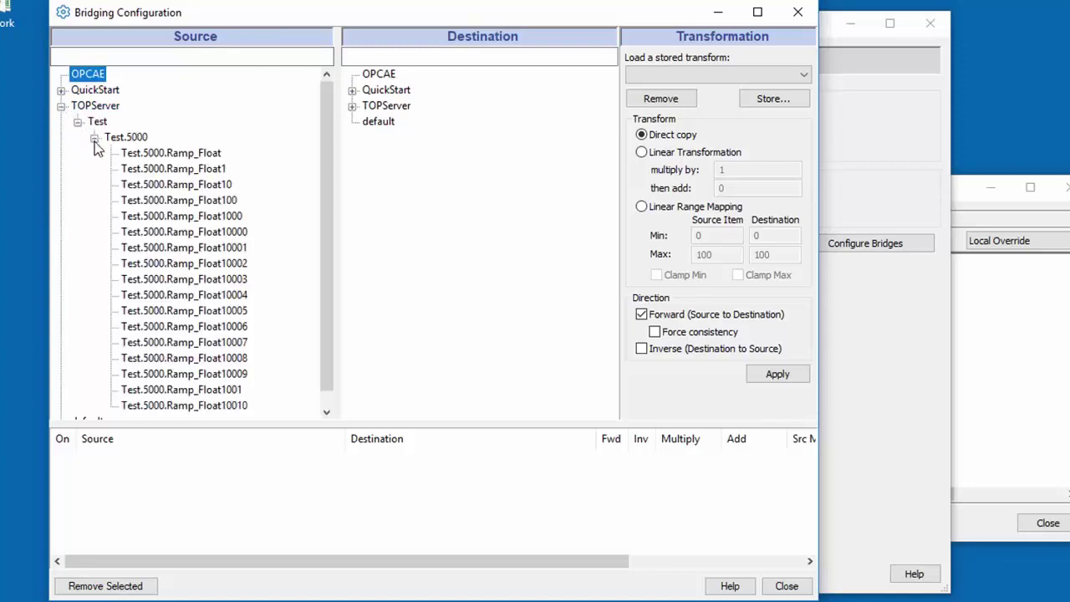
left_click(168, 173)
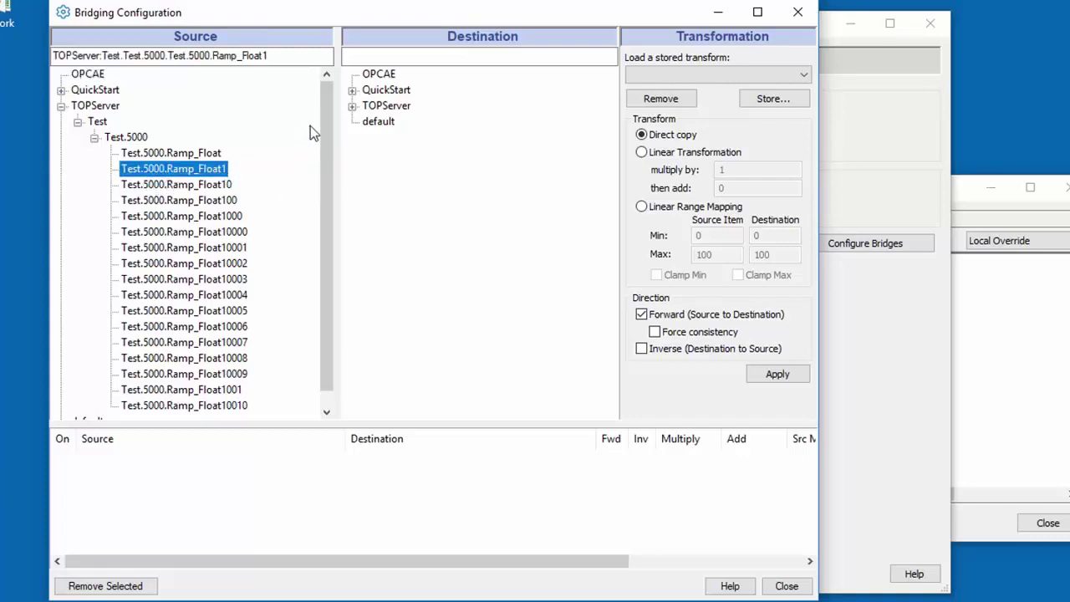
Set QuickStart CC1001 Input1 as destination, apply the bridge, and watch Input1 update.
left_click(352, 90)
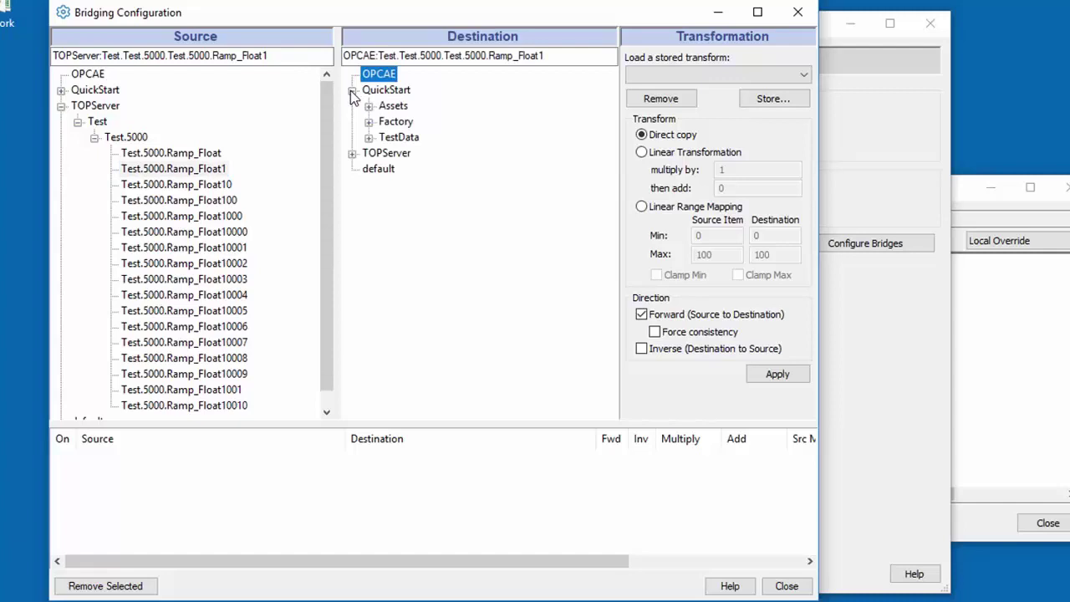
left_click(369, 138)
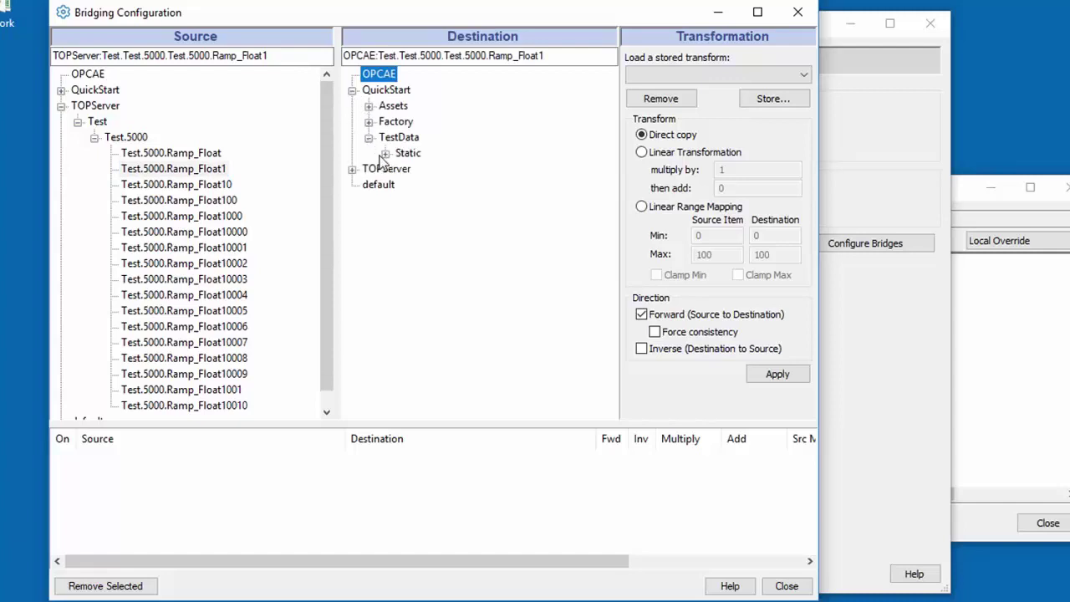
left_click(385, 153)
left_click(402, 169)
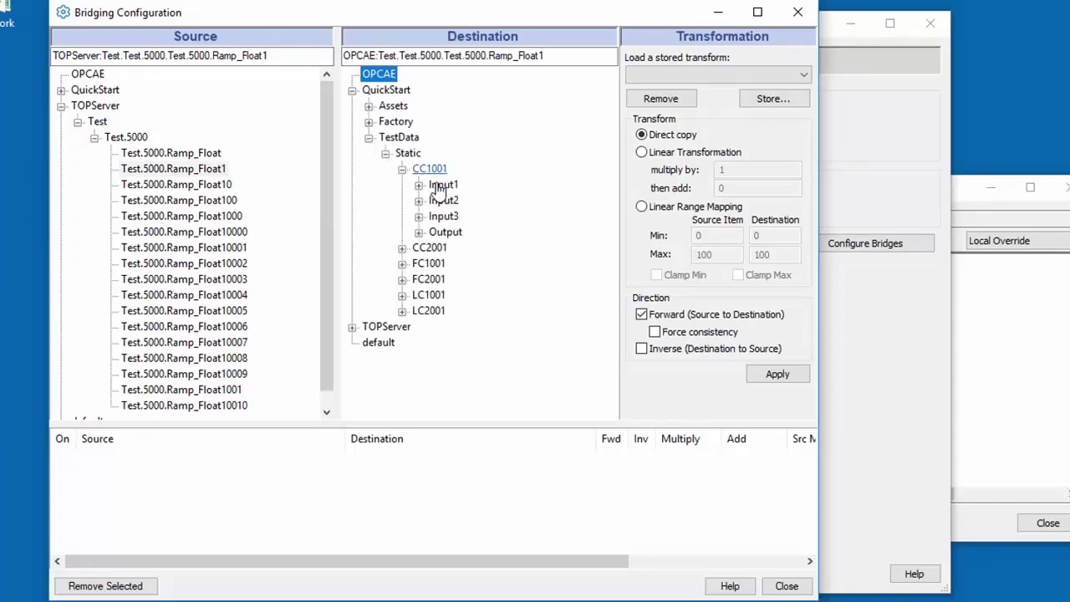
left_click(444, 185)
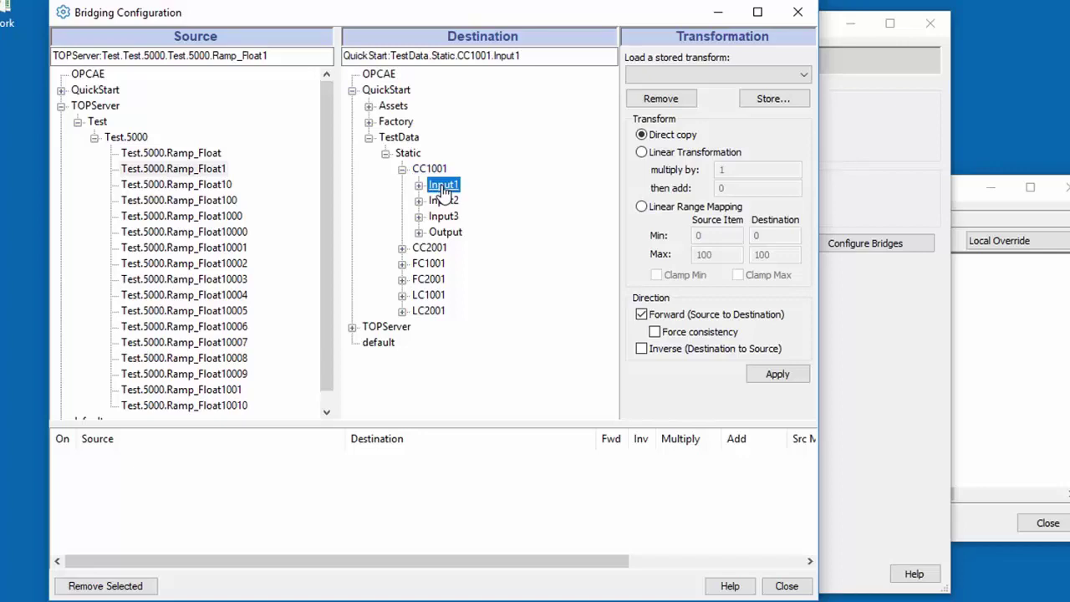
left_click_drag(820, 499, 913, 499)
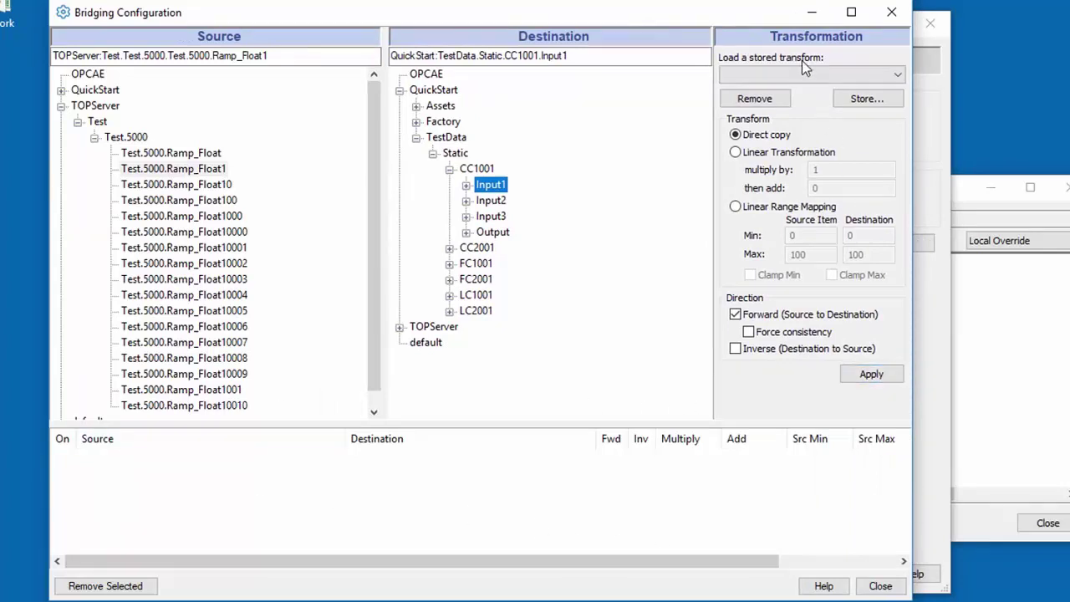
left_click(874, 377)
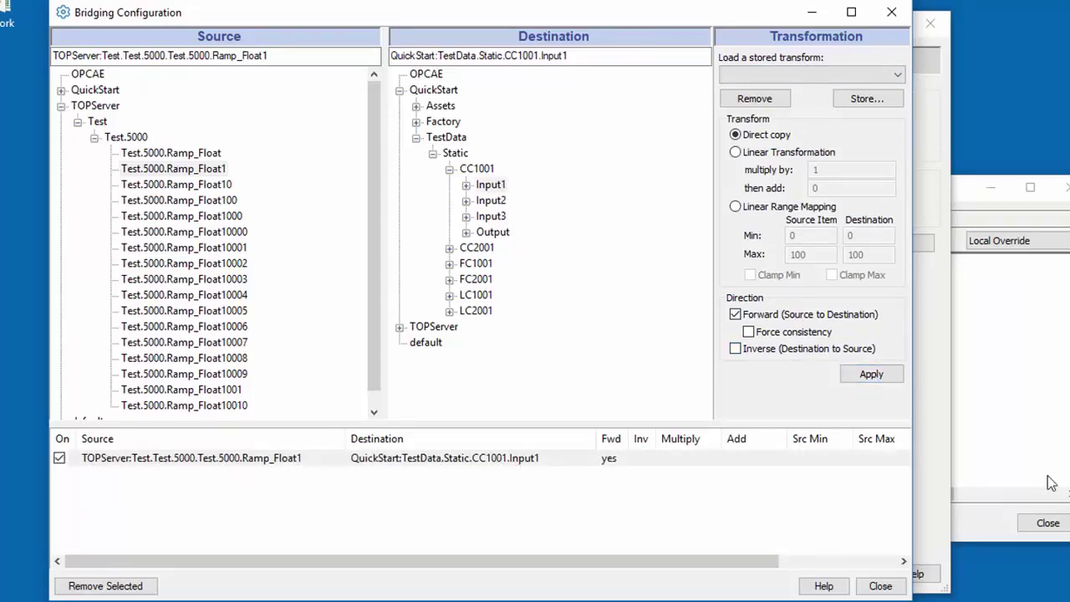
left_click(989, 537)
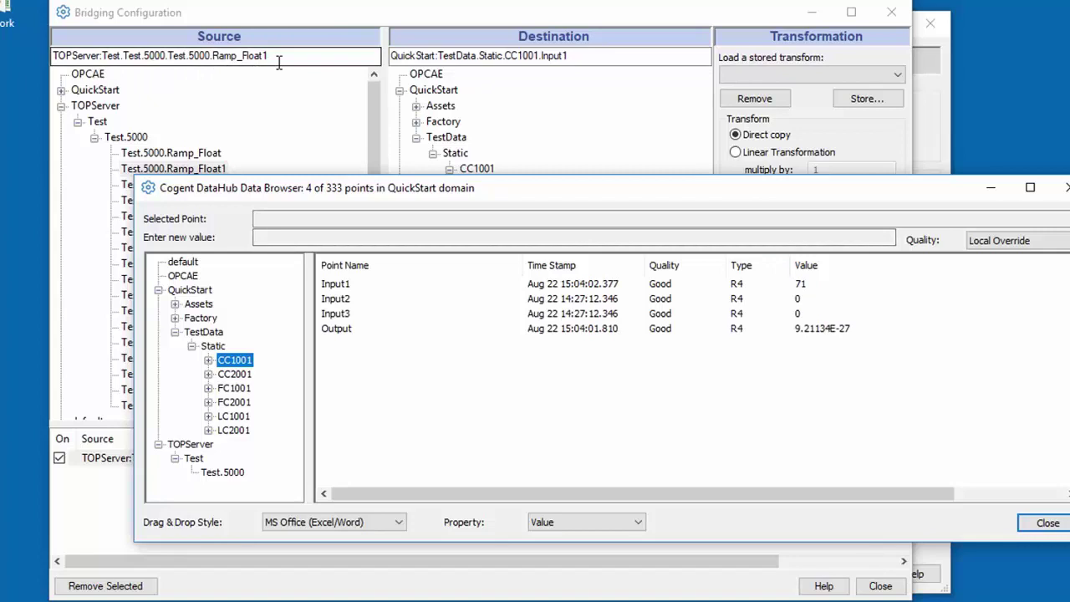
Bridge Ramp_Float10 to CC1001.Input2 with a linear multiply of 10, then check Input2's values.
left_click(315, 12)
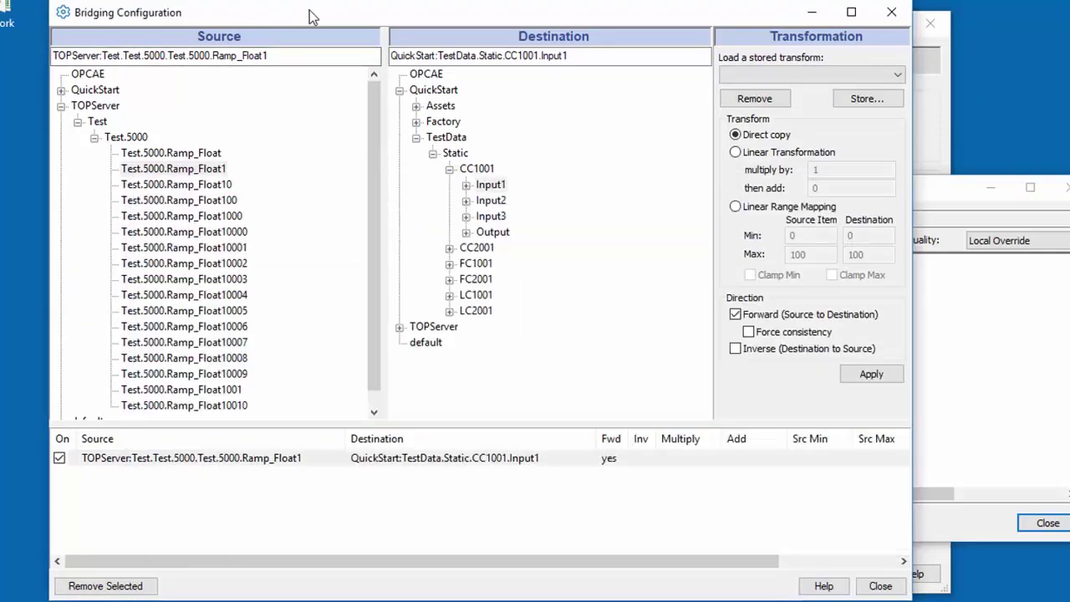
left_click(211, 187)
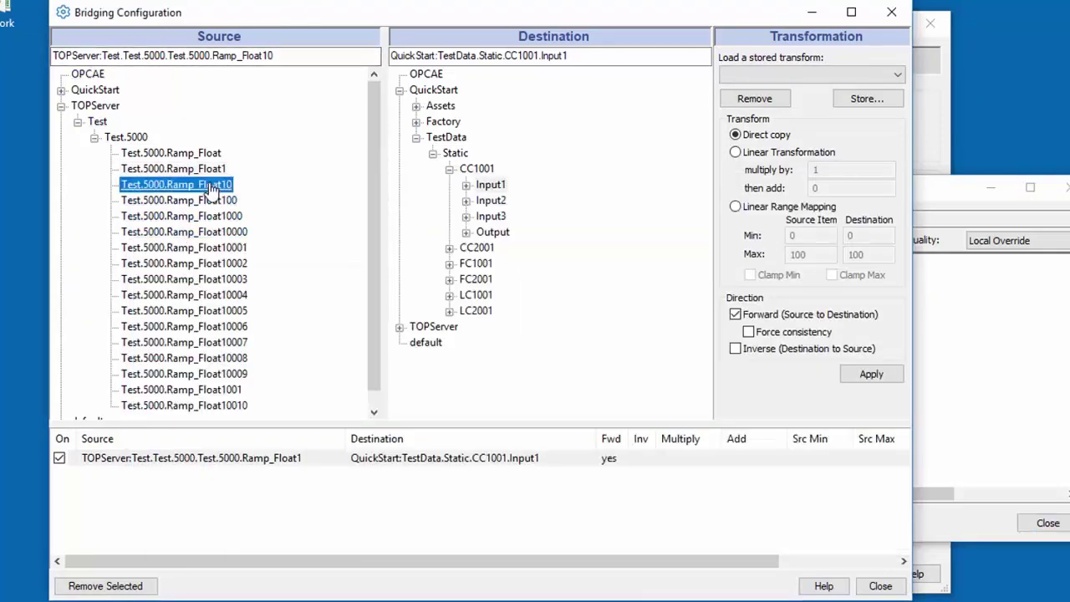
left_click(491, 201)
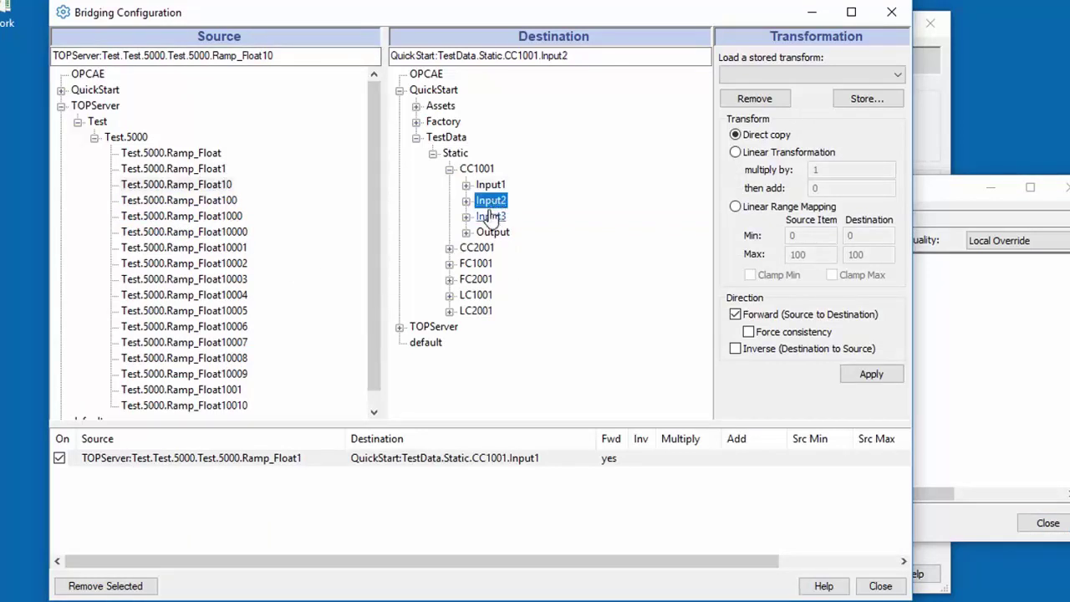
left_click(735, 153)
left_click(826, 171)
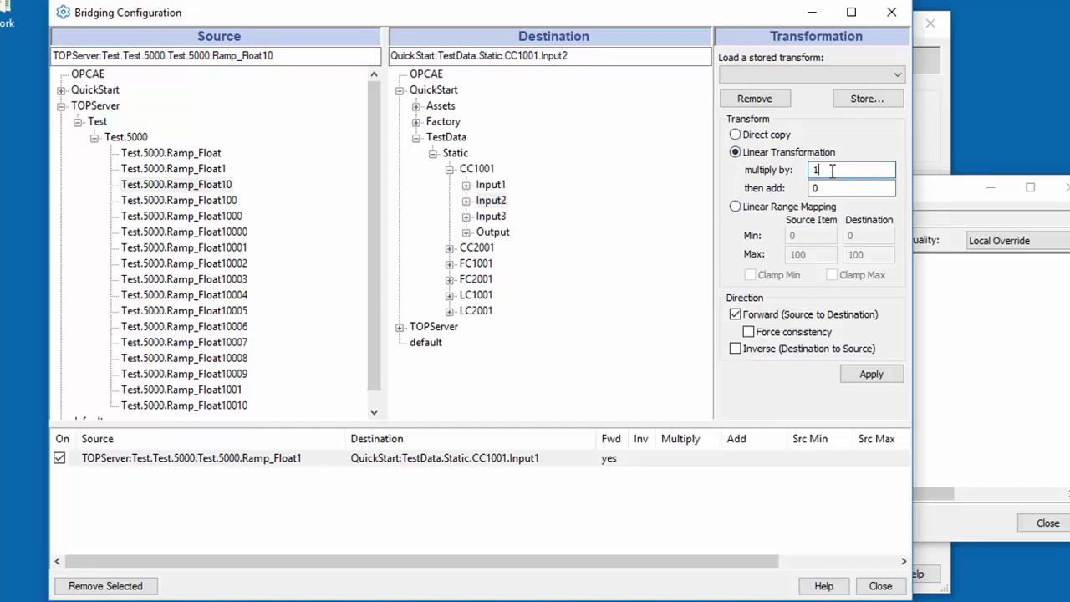
type("0")
left_click(871, 377)
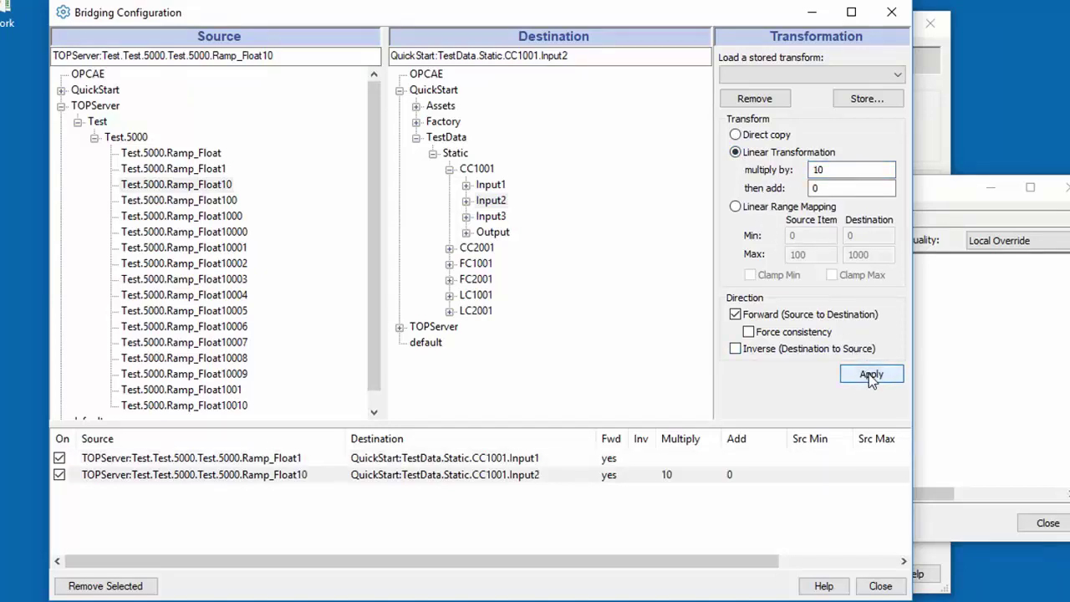
left_click(961, 532)
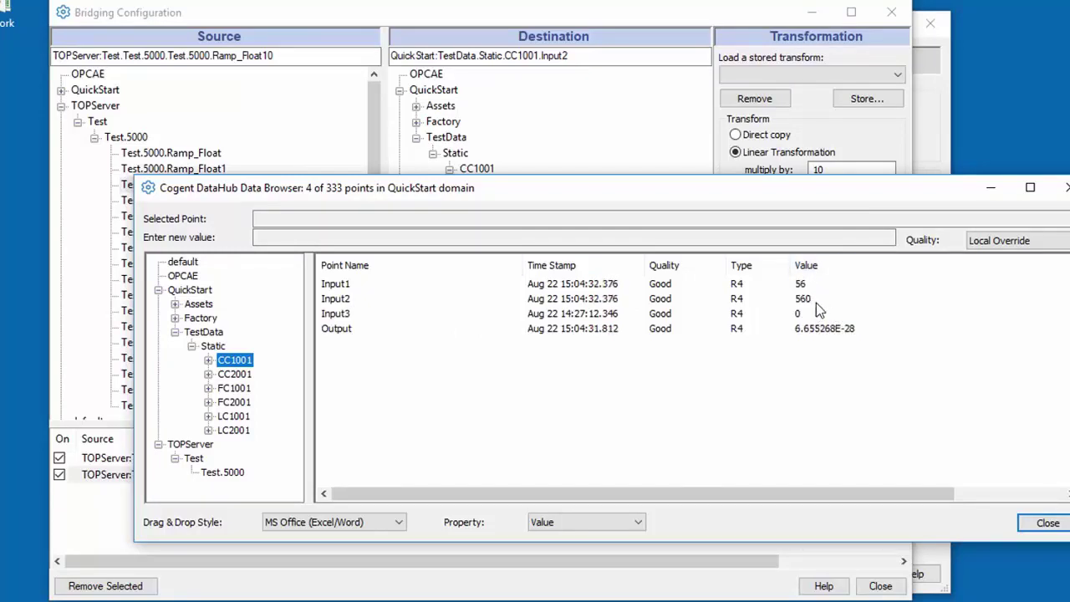
Bridge Ramp_Float100 to CC1001.Input3 with multiply 100 and add 5, then check the inputs.
left_click(234, 17)
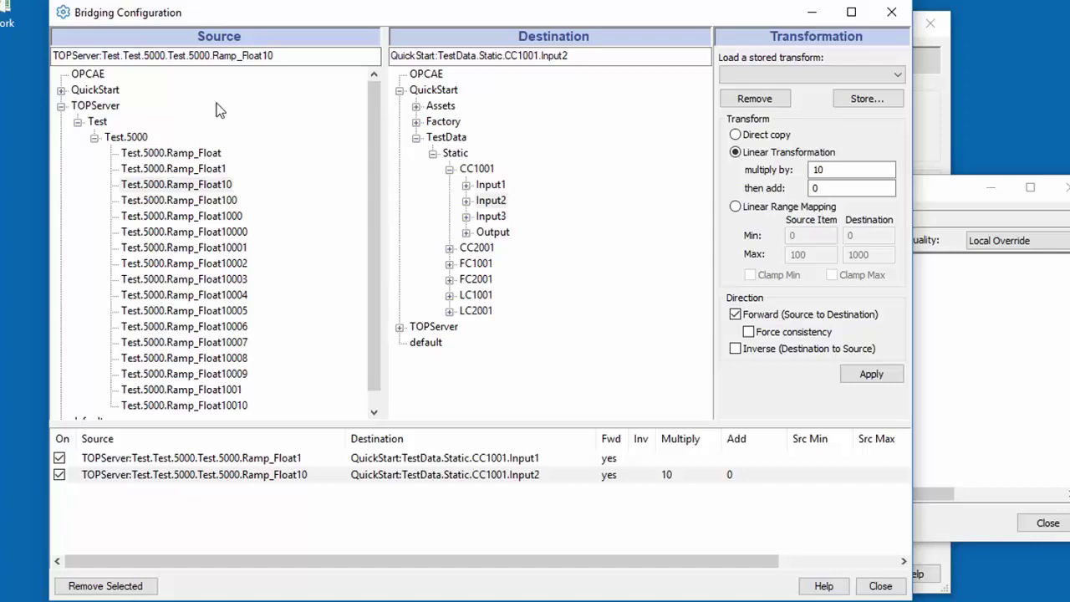
left_click(205, 201)
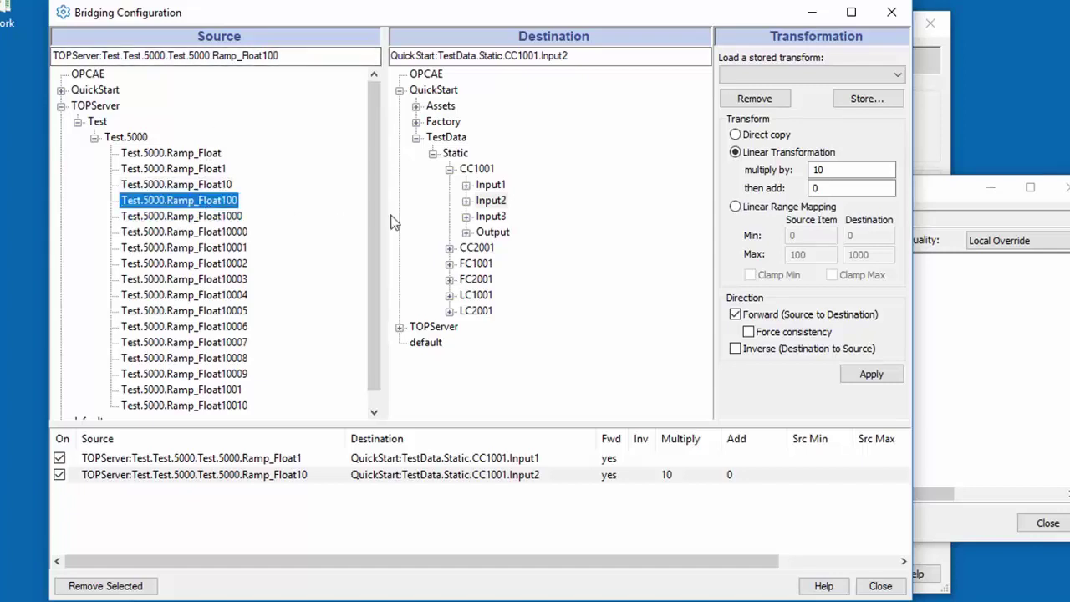
left_click(491, 216)
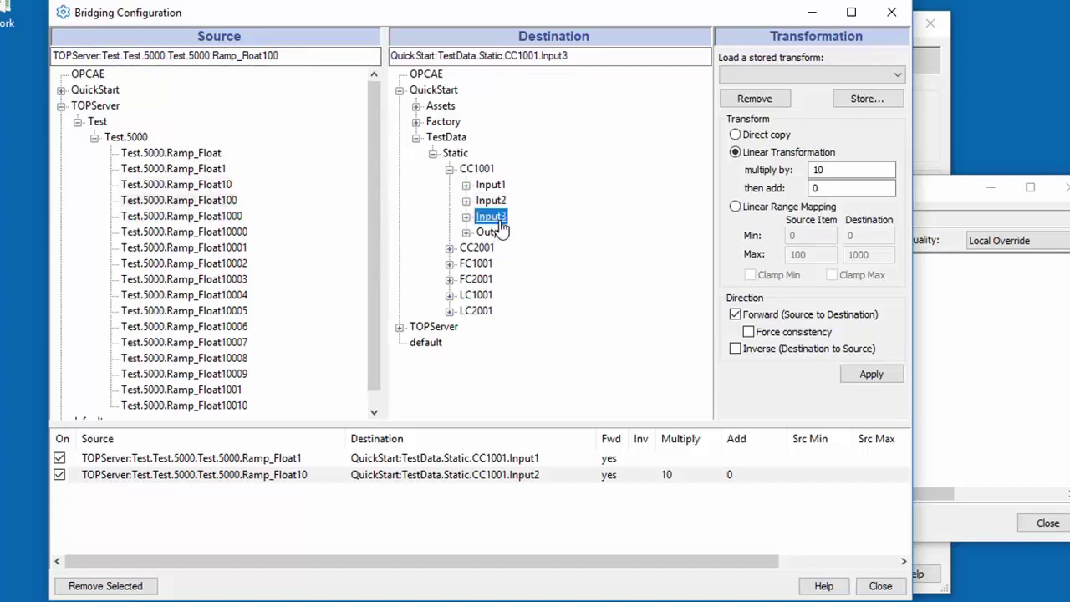
left_click(841, 171)
type("0")
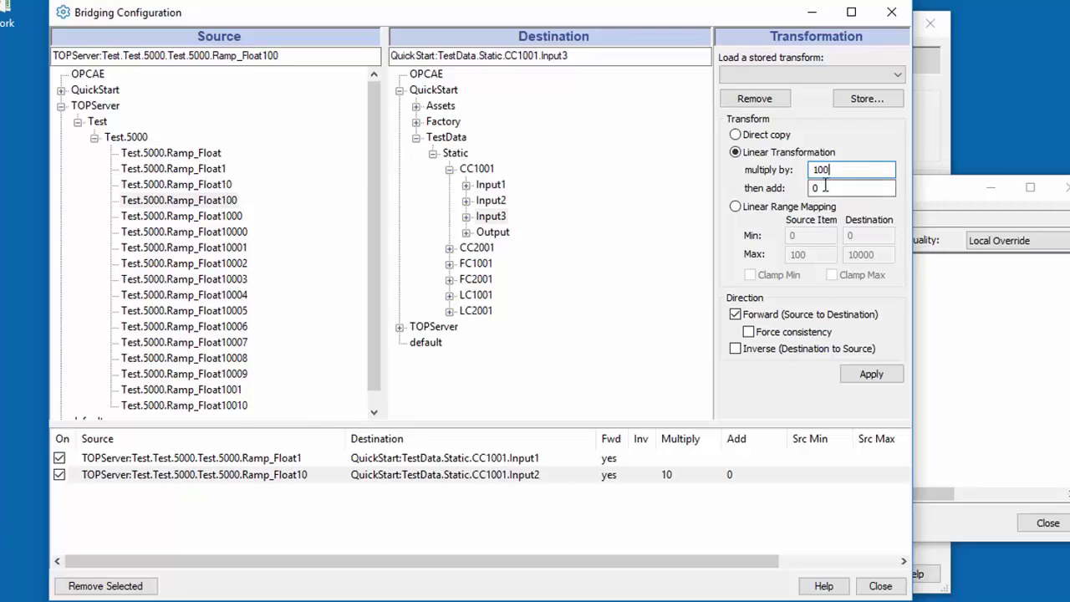
key("Tab")
left_click(872, 375)
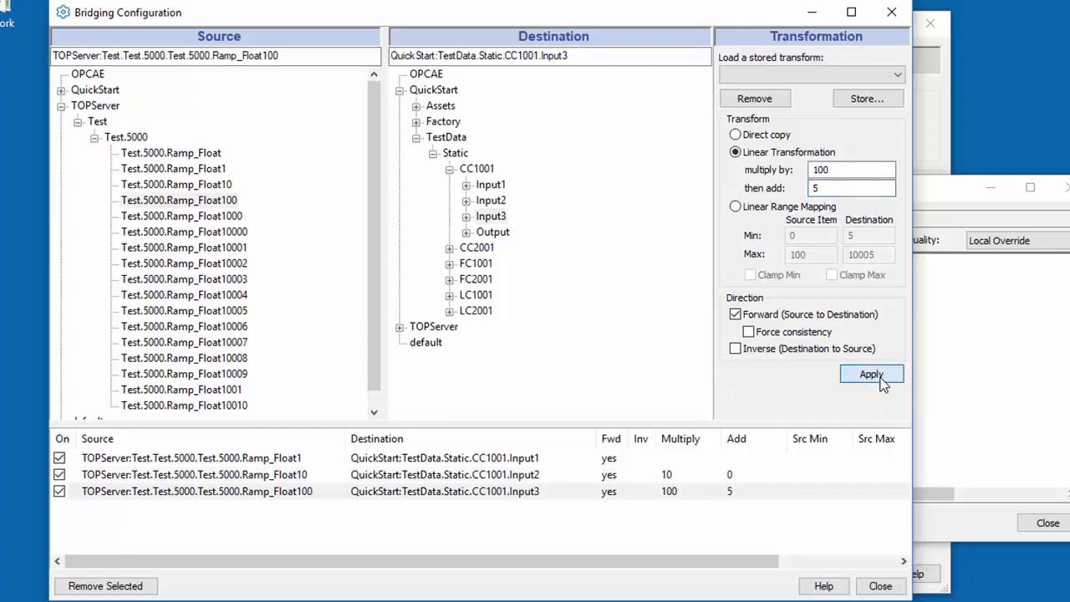
left_click(972, 531)
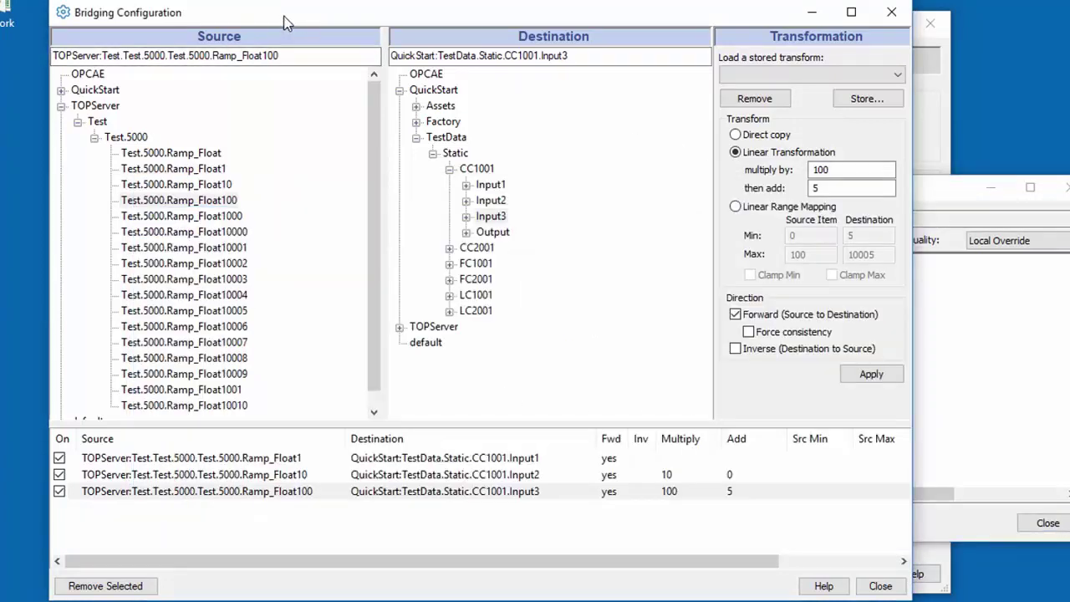
Direct-copy Ramp_Float1000 into the new destination point TestDomain:MyTestPoint1.
left_click(195, 219)
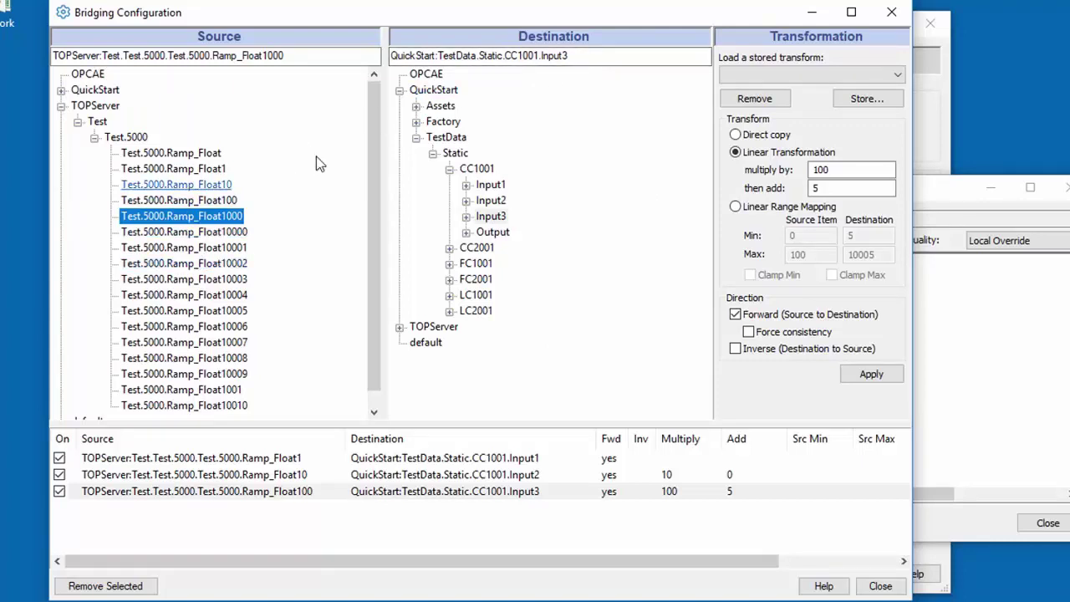
left_click_drag(607, 55, 431, 76)
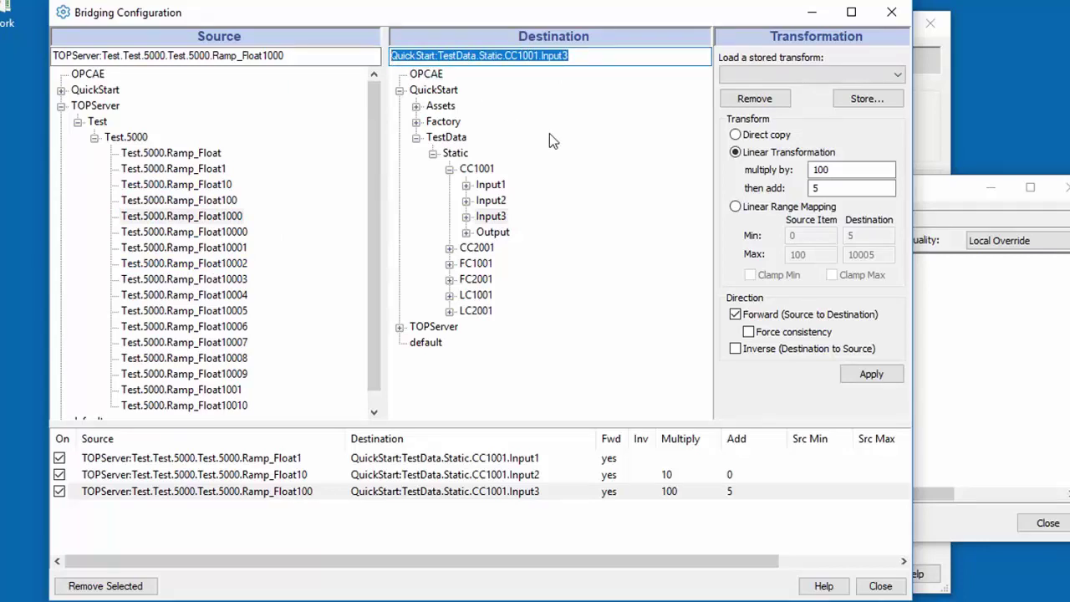
type("TestD")
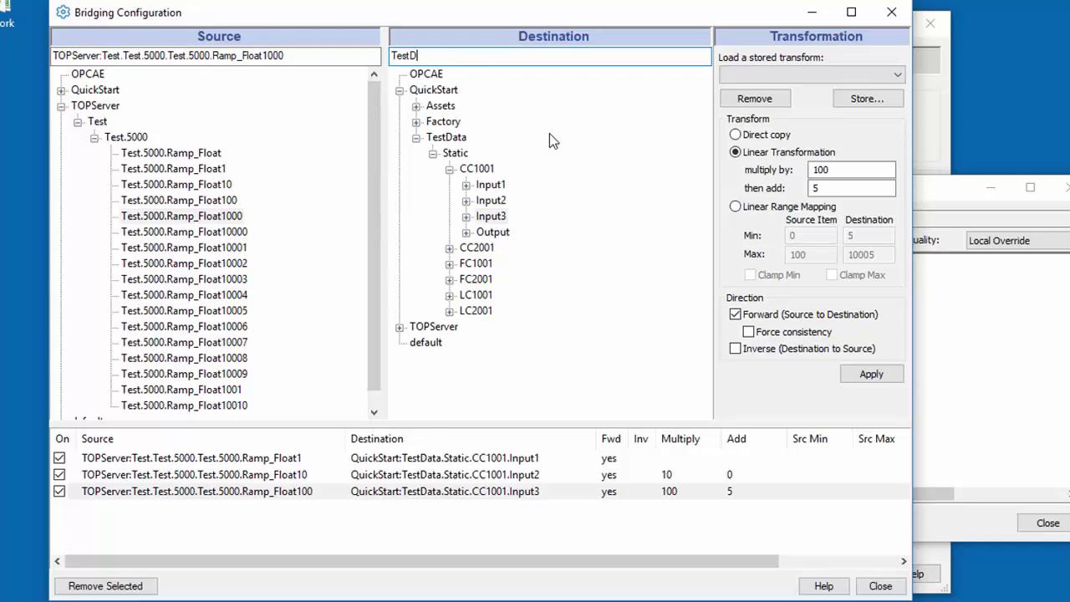
type("omain:MyTestPoint1")
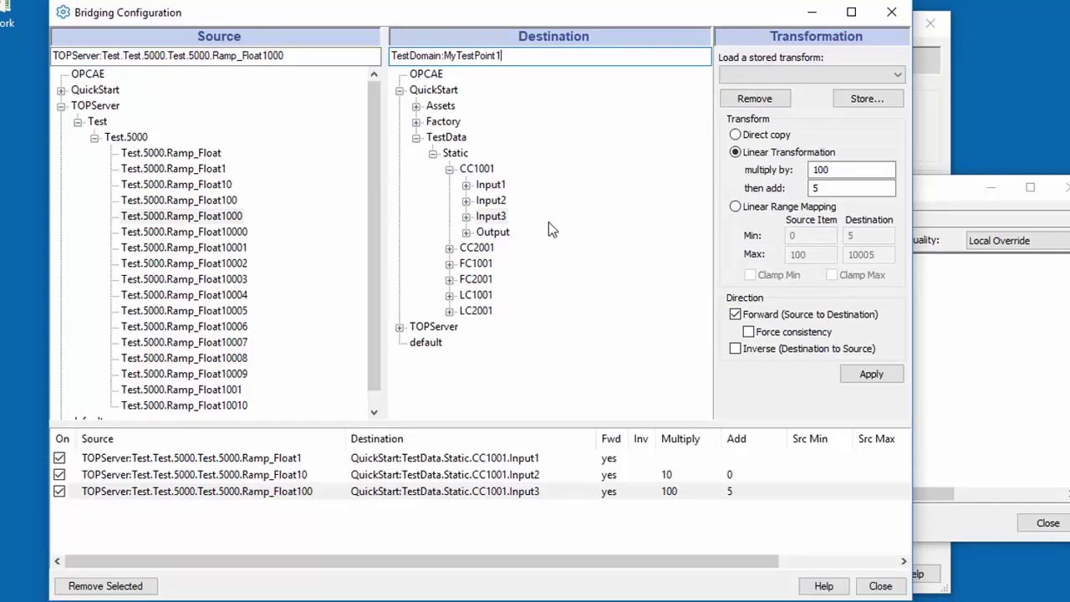
left_click(735, 135)
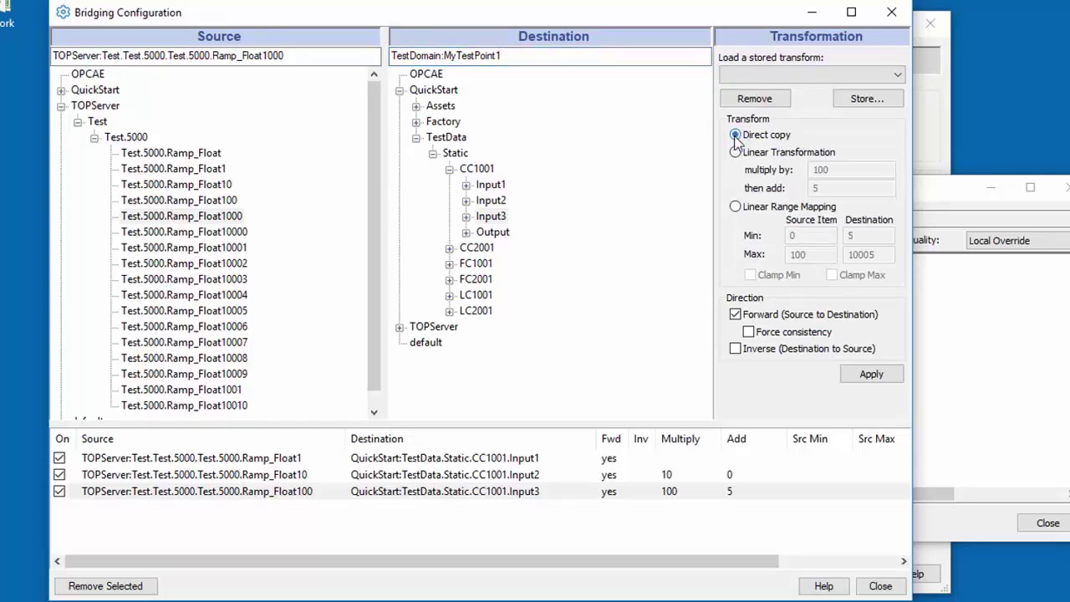
left_click(895, 377)
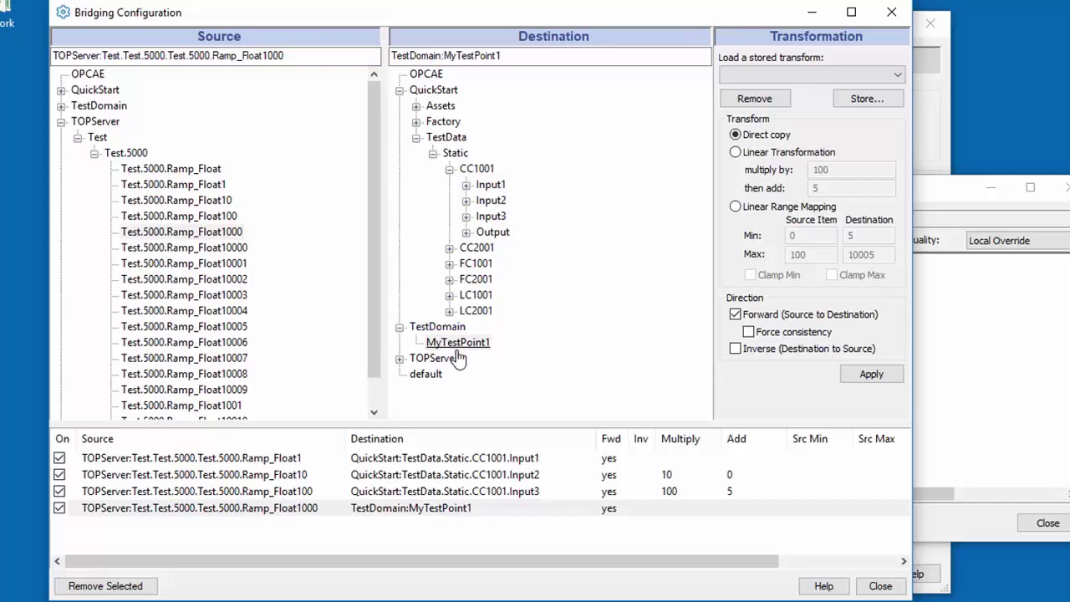
left_click(938, 196)
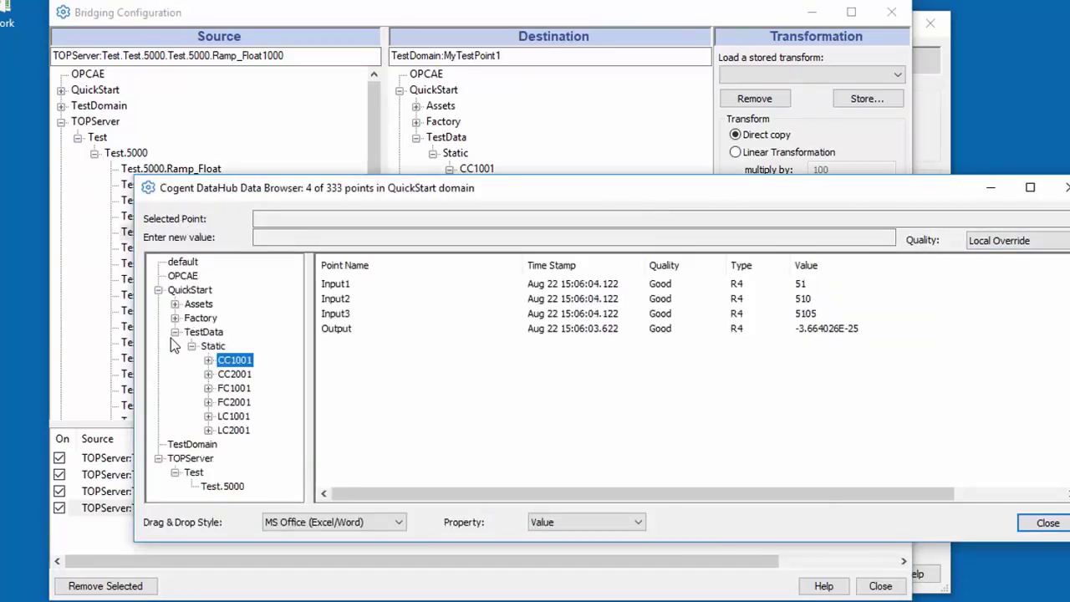
left_click(184, 445)
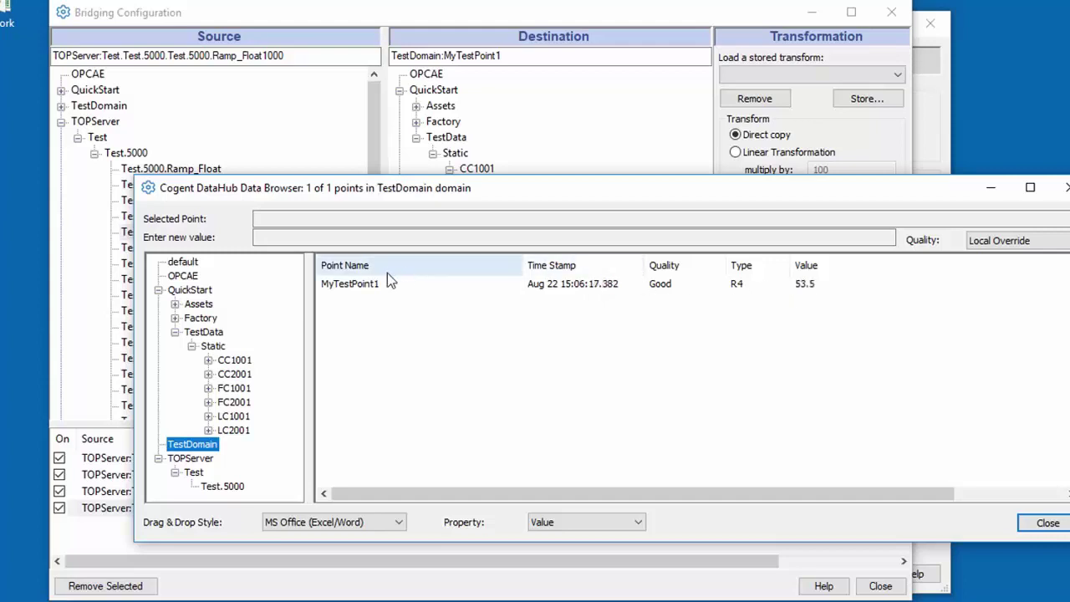
left_click(284, 17)
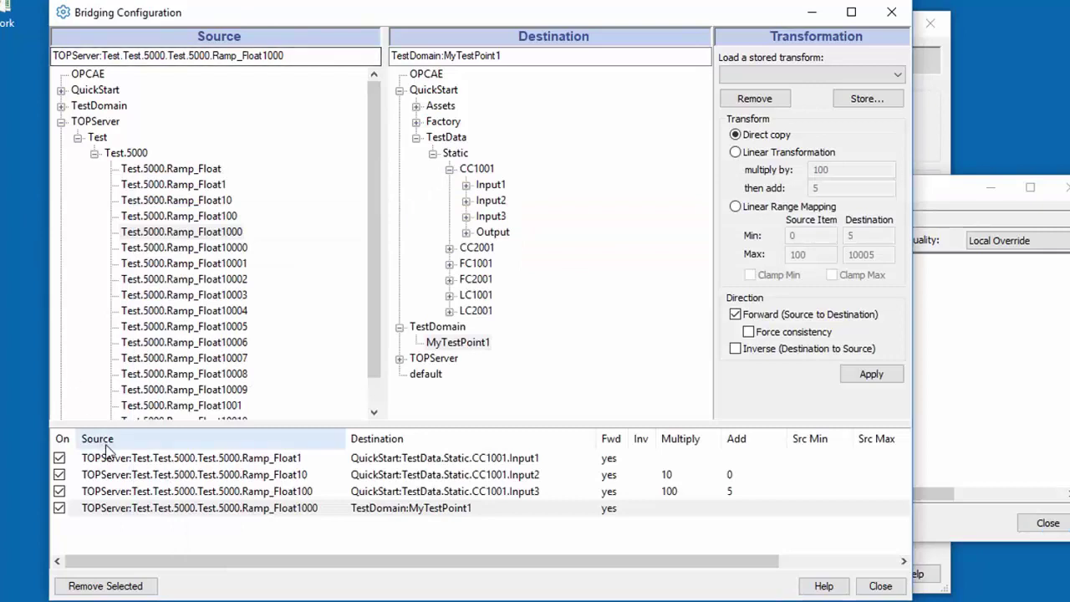